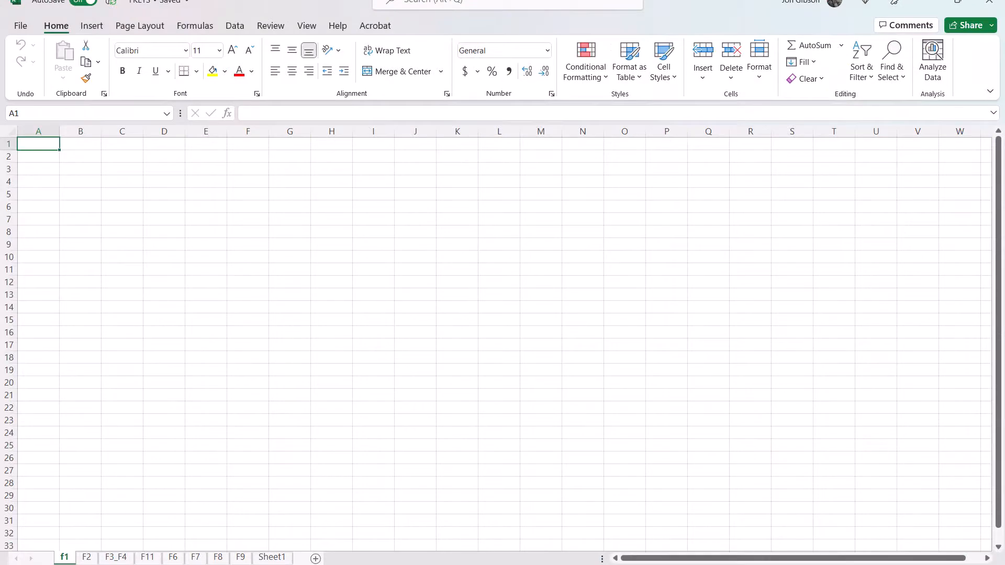
- Search the Help for how to lock cells
key(F1)
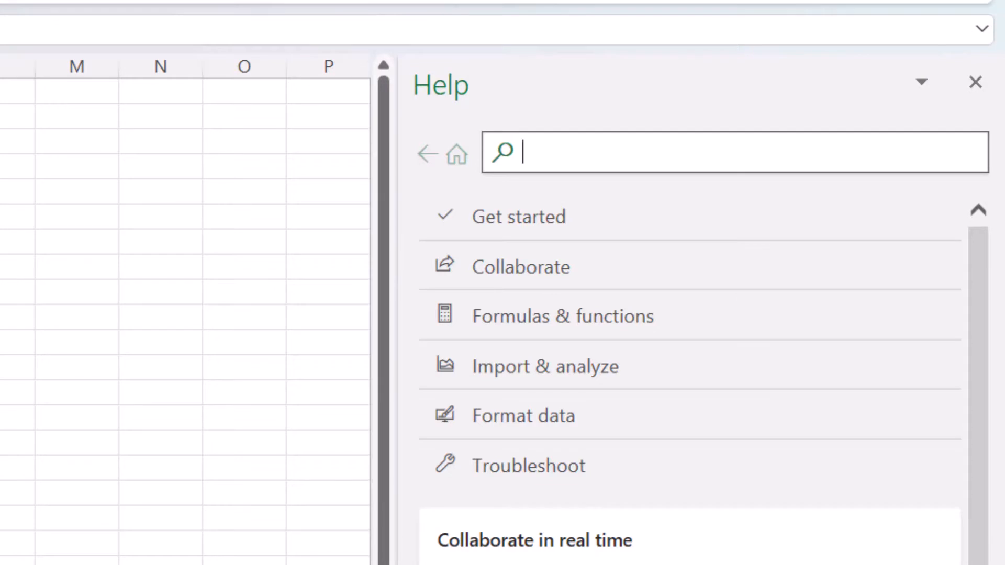
text(hOW T)
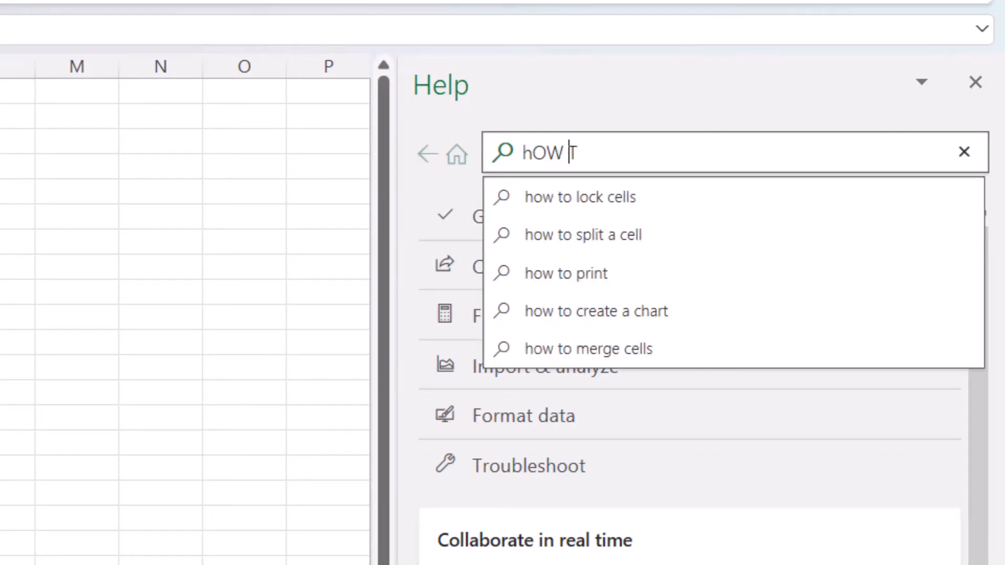
text(O LOCK CELLS)
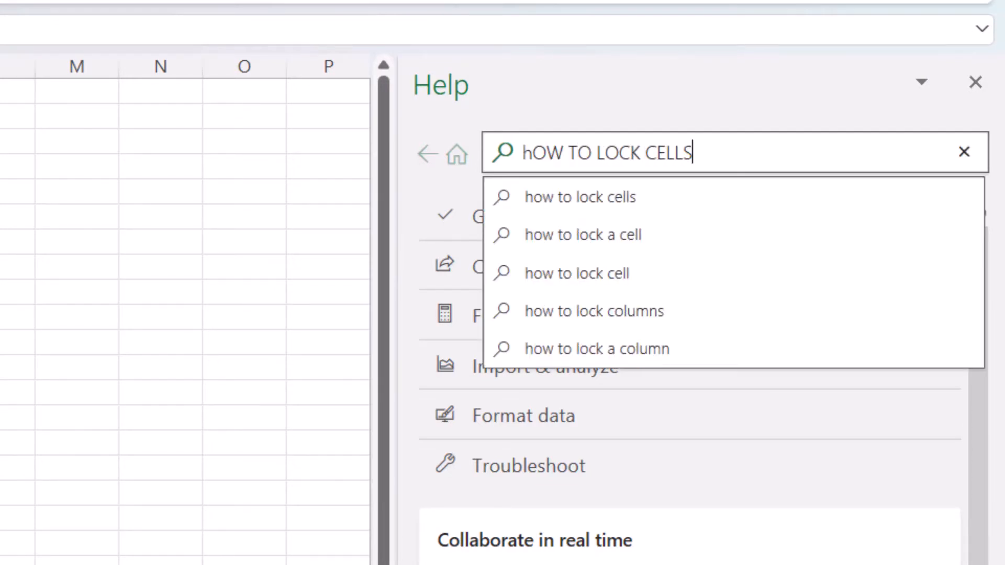
key(Return)
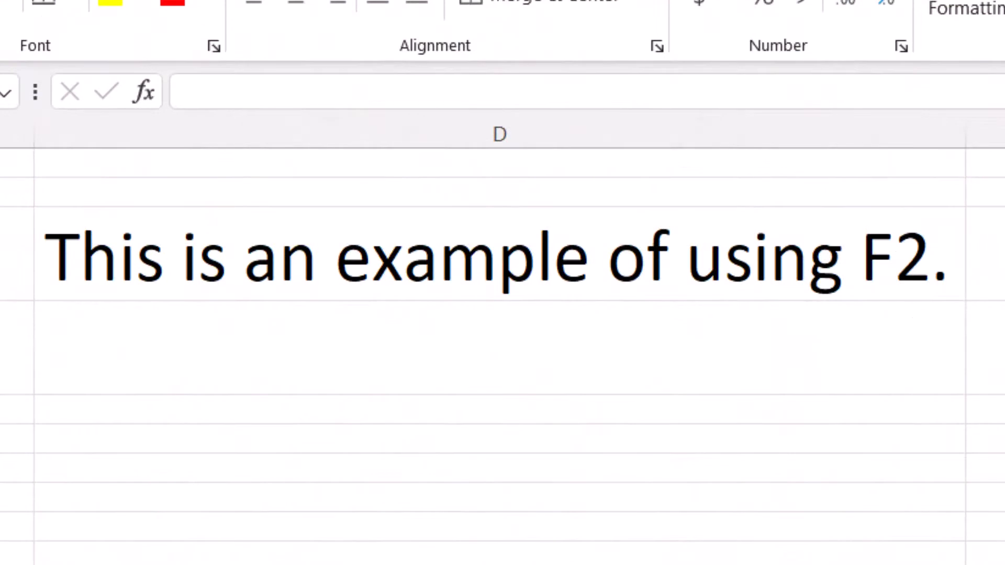
- Overwrite the F2 example sentence in column D with "Adding", and undo the overwrite
click(406, 343)
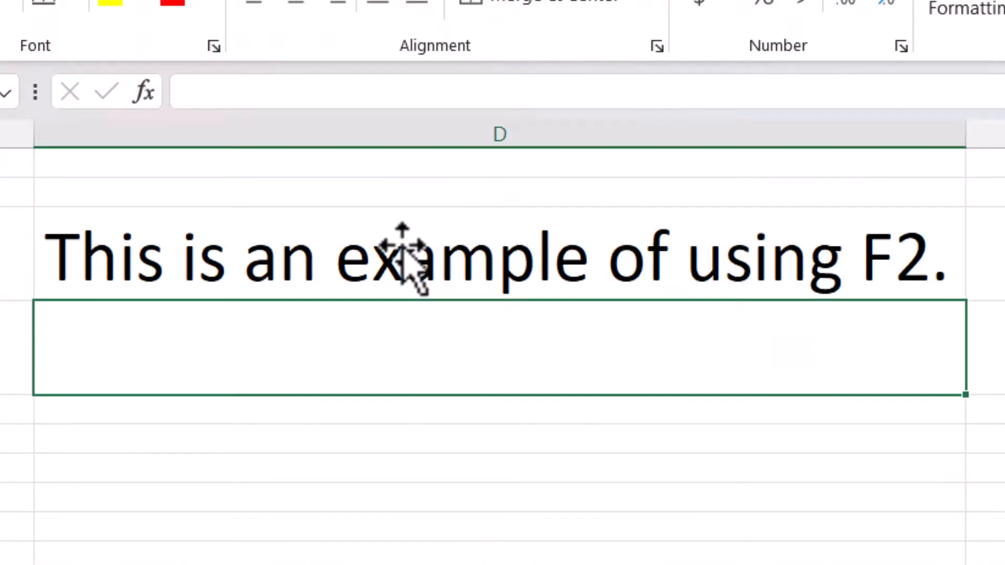
click(402, 246)
text(Adding)
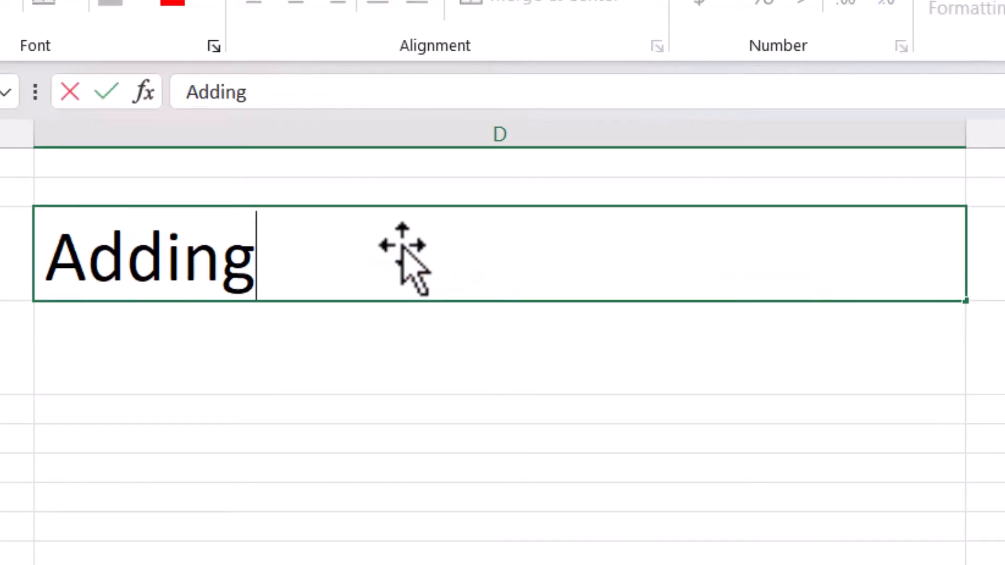
key(ctrl+z)
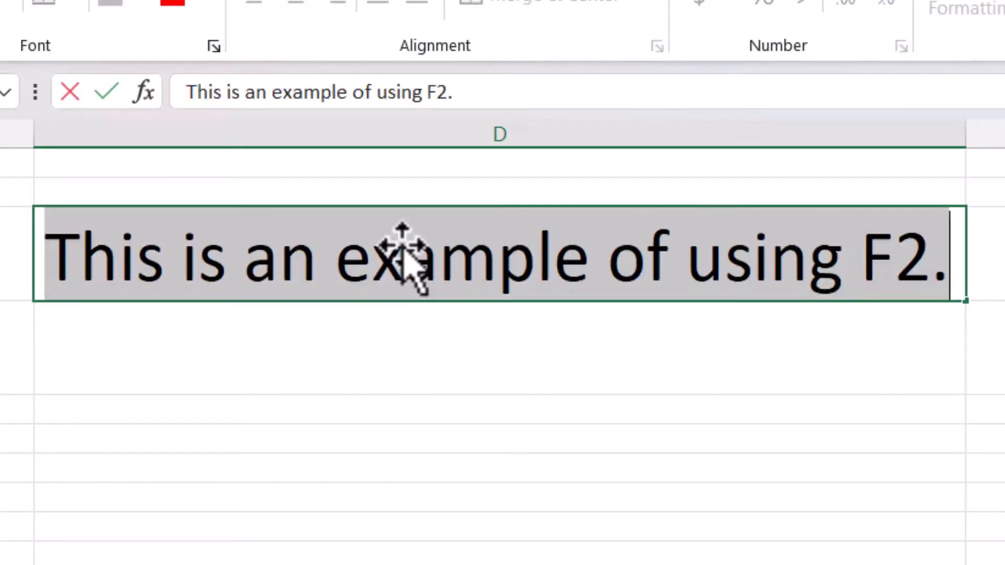
key(Return)
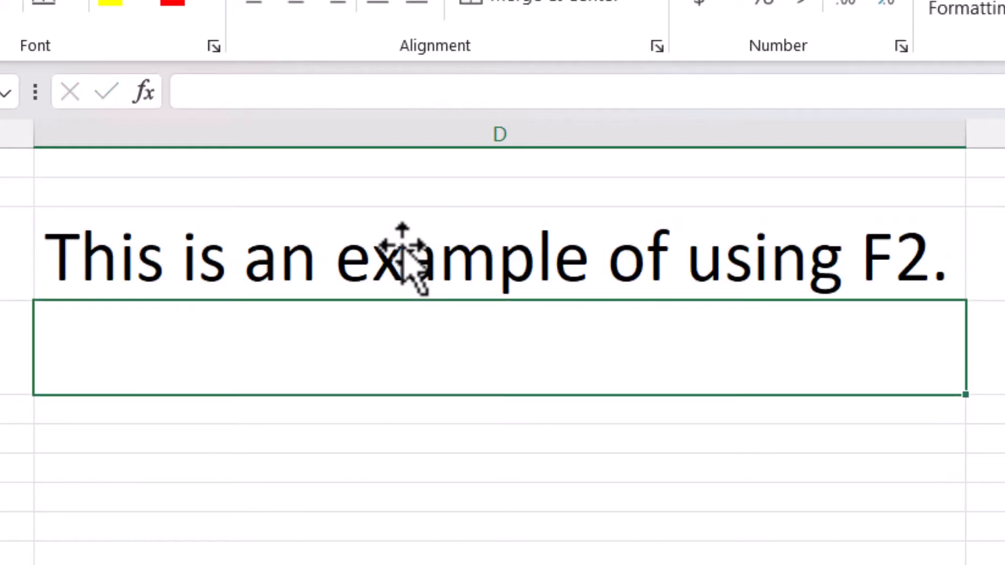
- Edit the F2 example sentence in place, appending text that begins with "Adding" after the existing wording
key(Up)
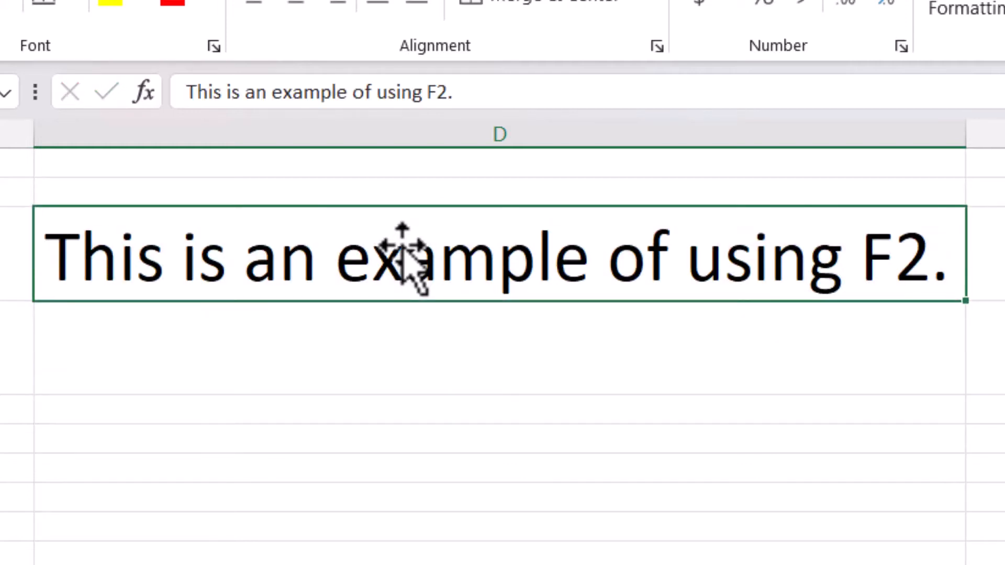
key(F2)
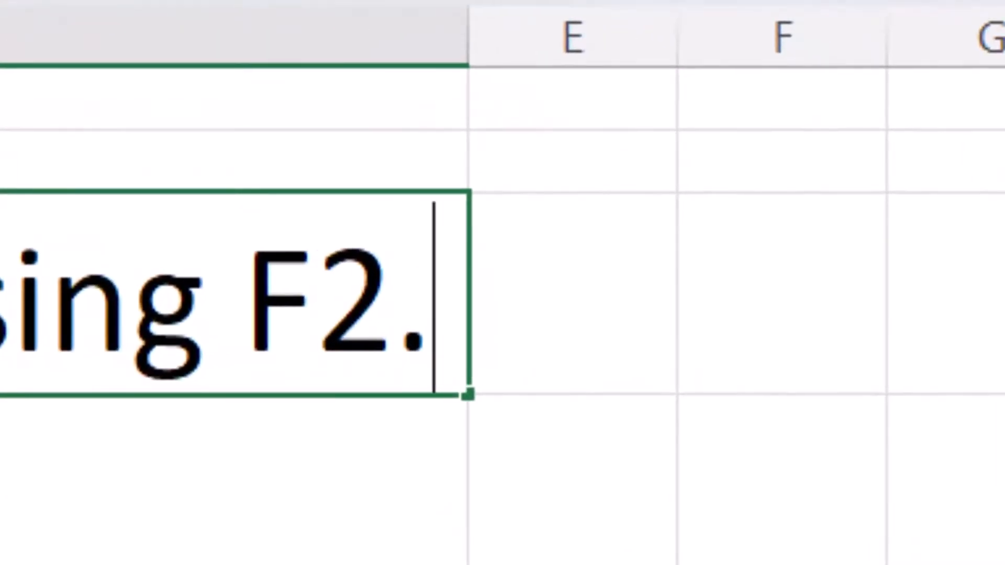
text(Adding)
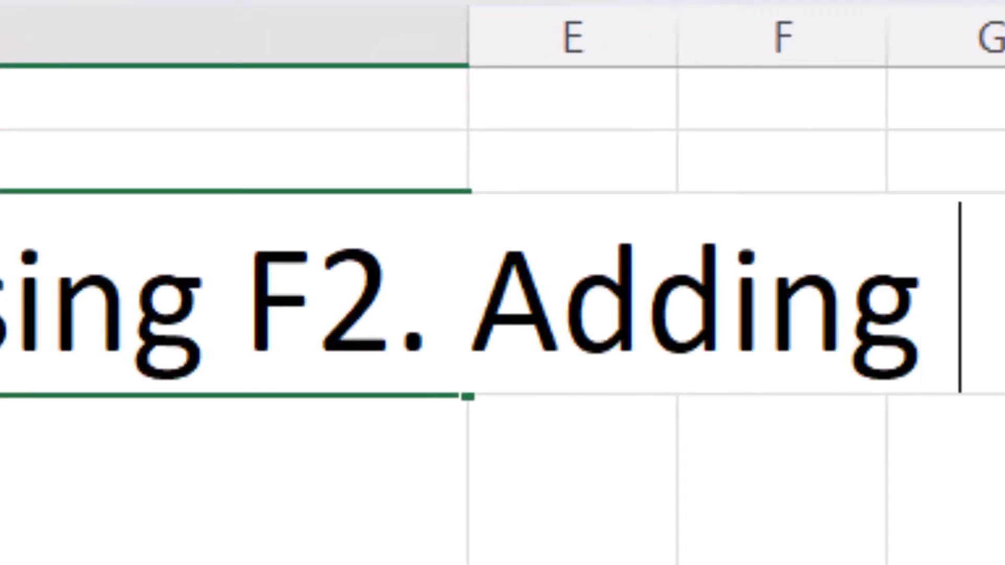
text( i)
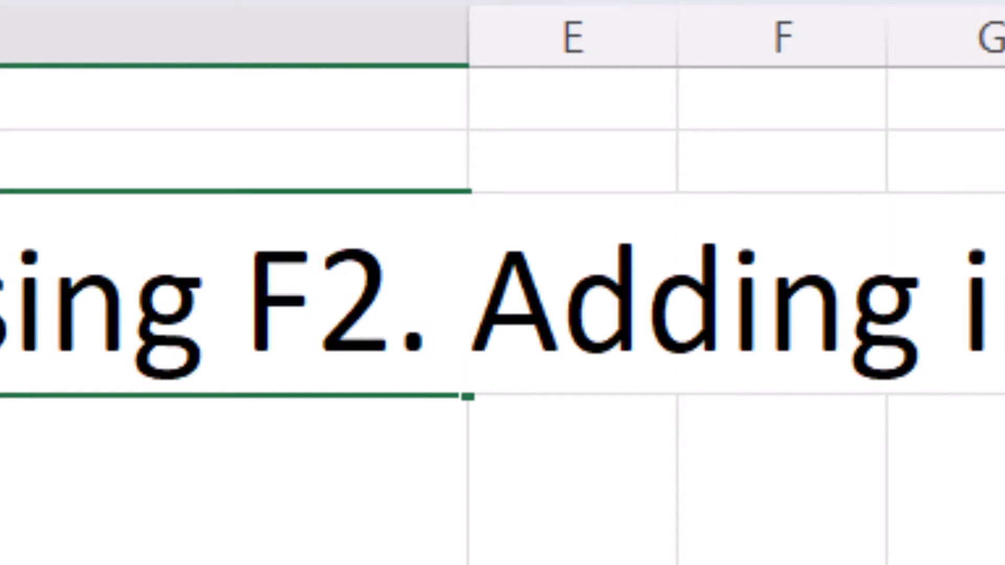
key(Return)
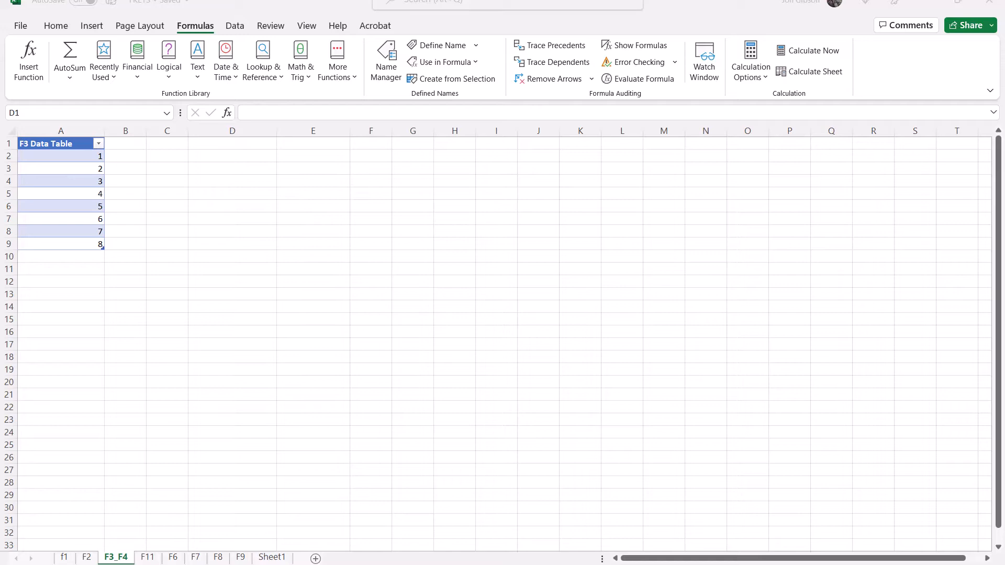
- Insert the defined name F3_Data_Table as a formula in cell D1 of the F3_F4 sheet using Paste Name
click(232, 143)
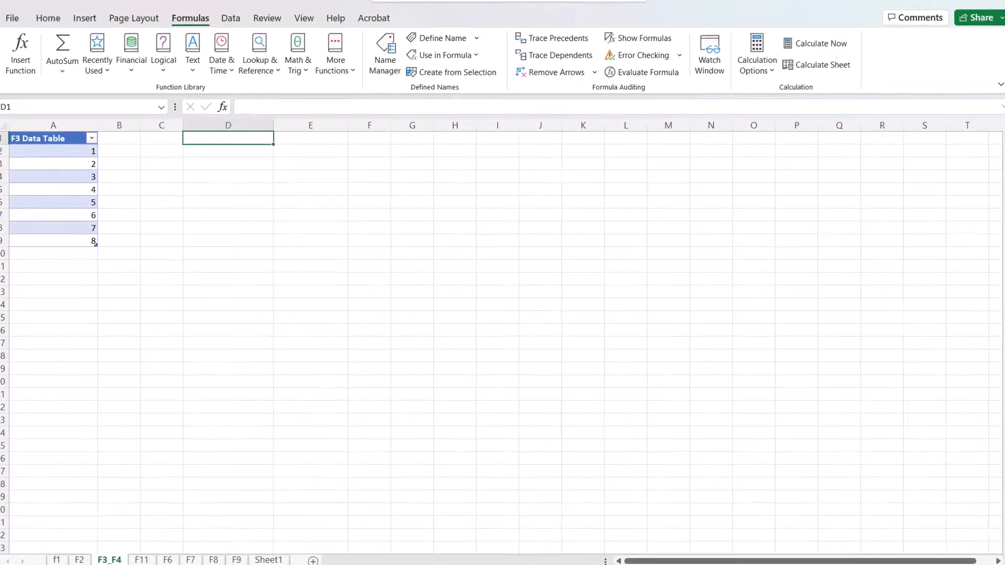
key(F3)
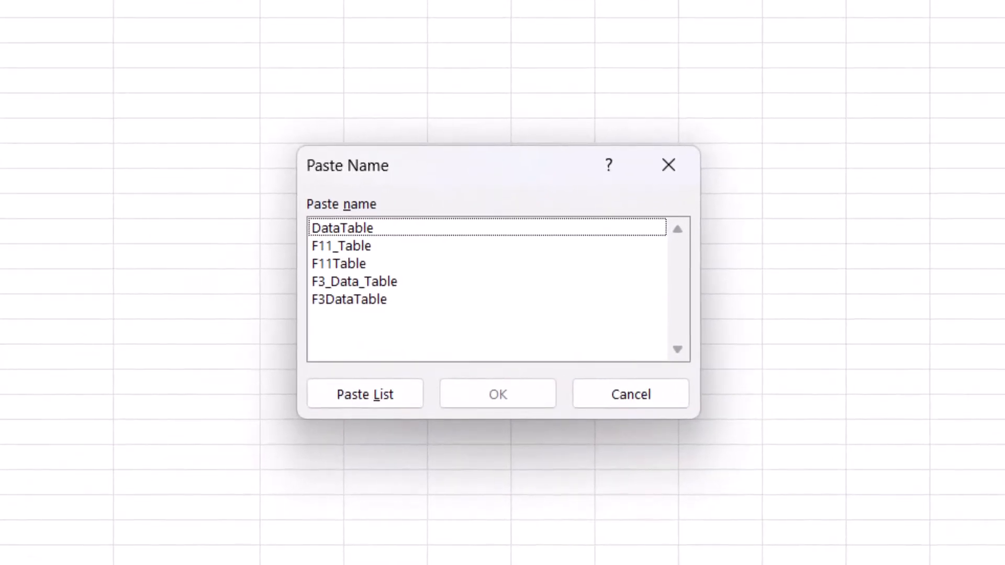
click(355, 282)
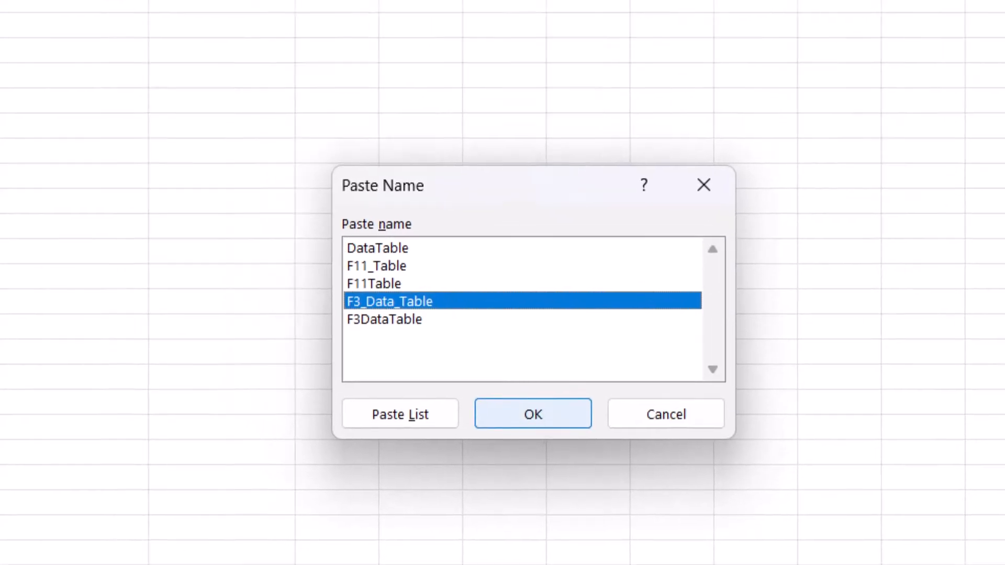
click(498, 394)
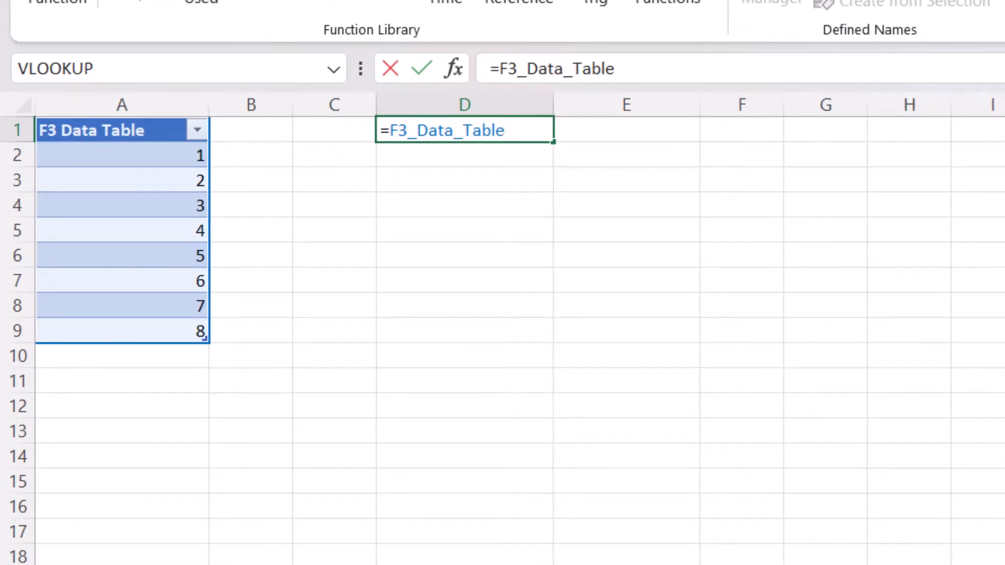
key(Return)
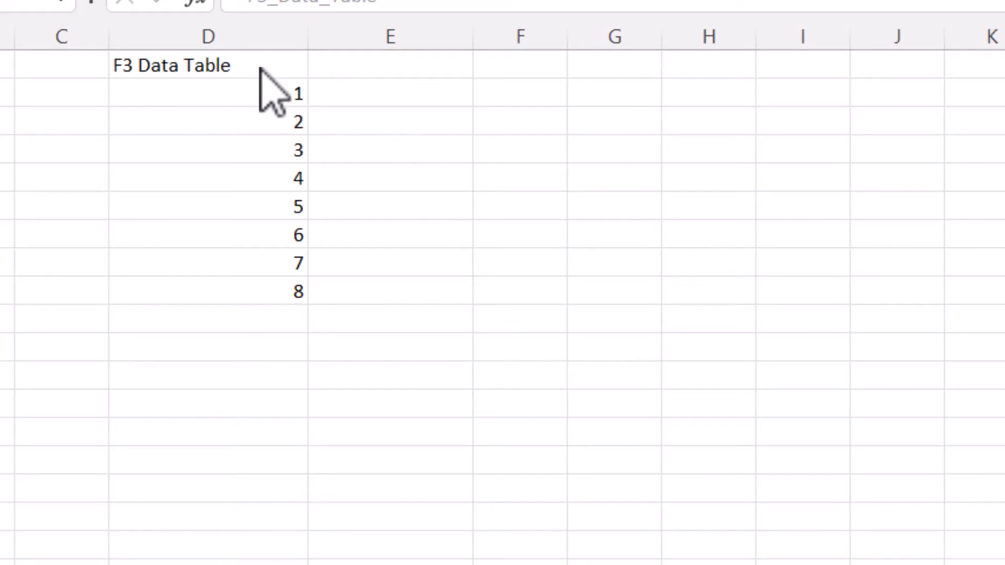
- Copy the F3 Data Table output in D1:D9 and paste it into columns E and F, starting at row 1
click(261, 94)
drag(268, 93, 254, 291)
key(ctrl+c)
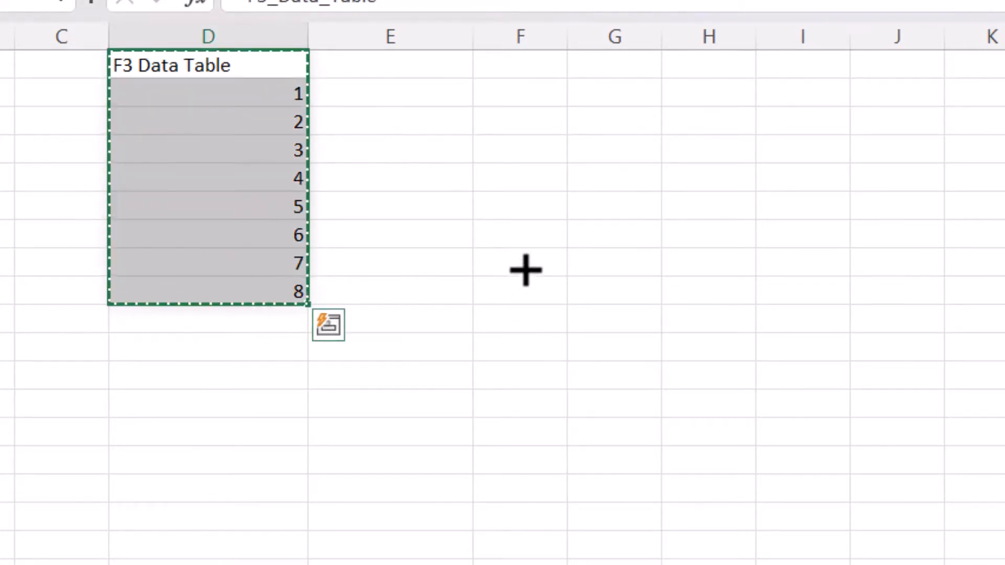
click(433, 69)
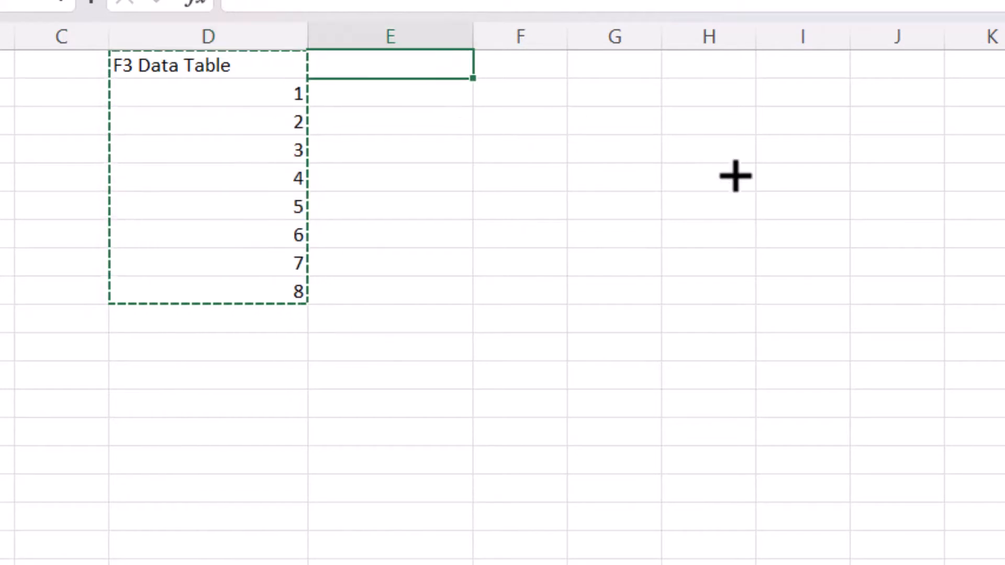
key(ctrl+v)
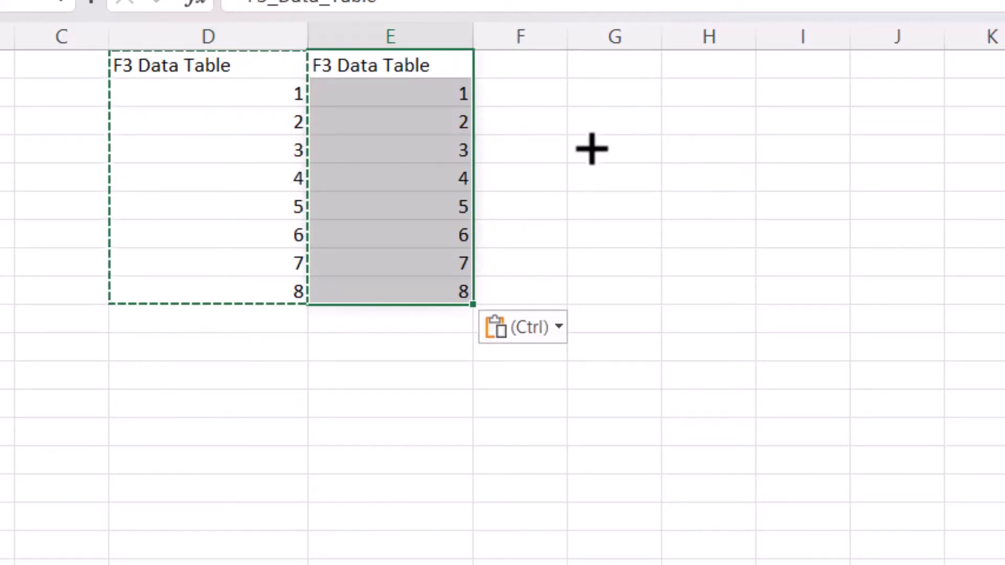
click(539, 77)
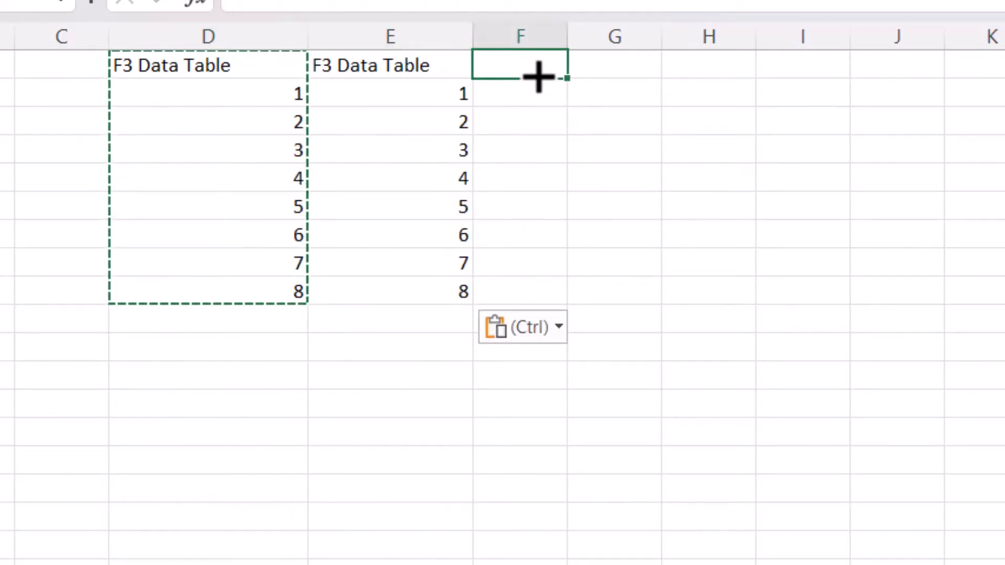
key(ctrl+v)
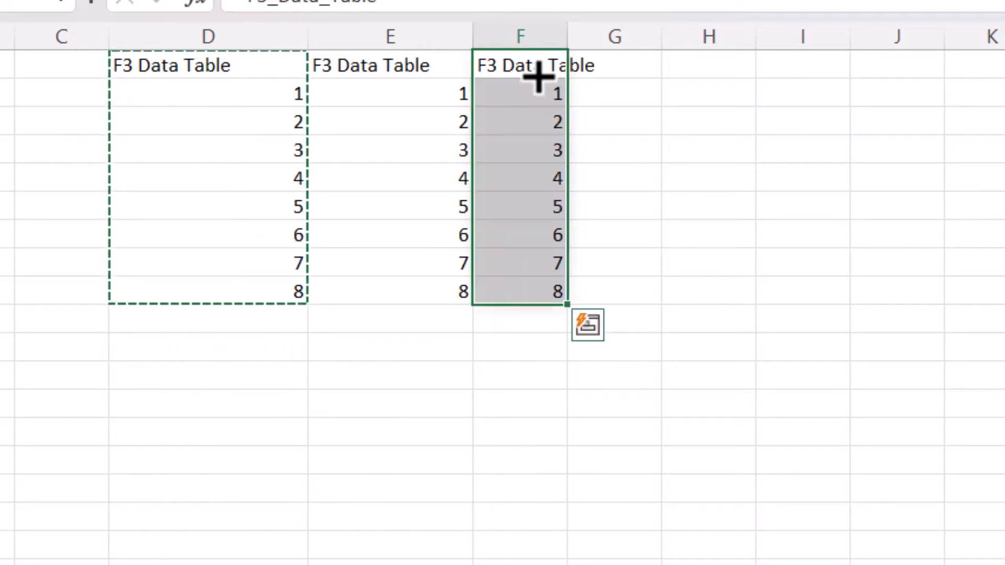
click(763, 209)
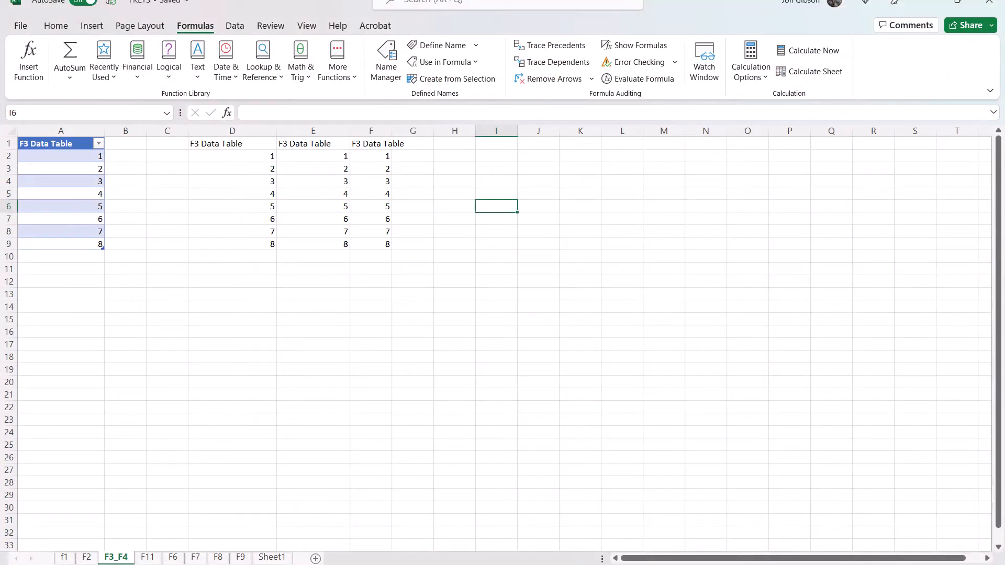
- Use Go To to navigate to the named range F11_Table
key(F5)
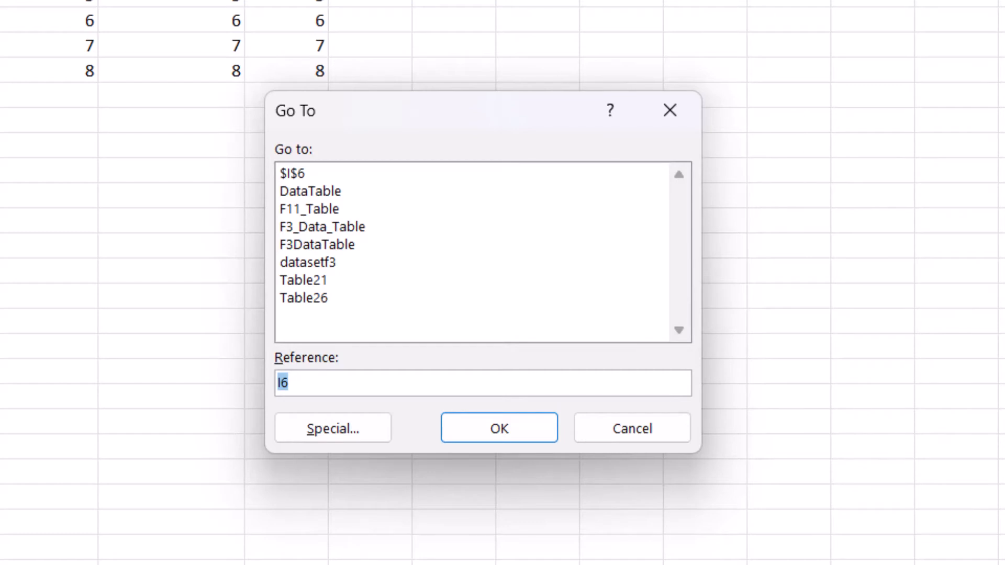
click(309, 209)
key(Return)
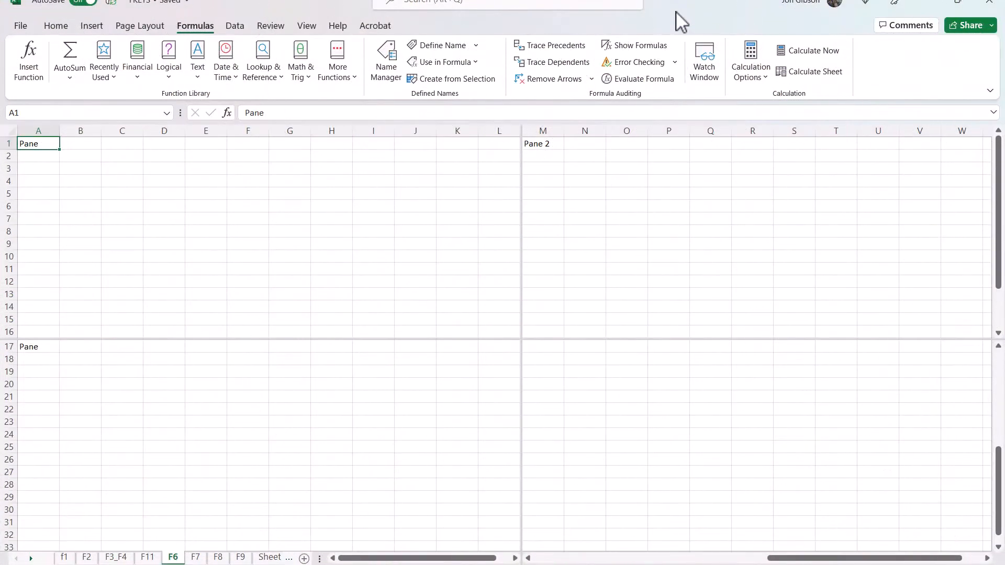
- Cycle the focus between the split panes and the ribbon on the F6 sheet
key(F6)
key(F6)
key(F6)
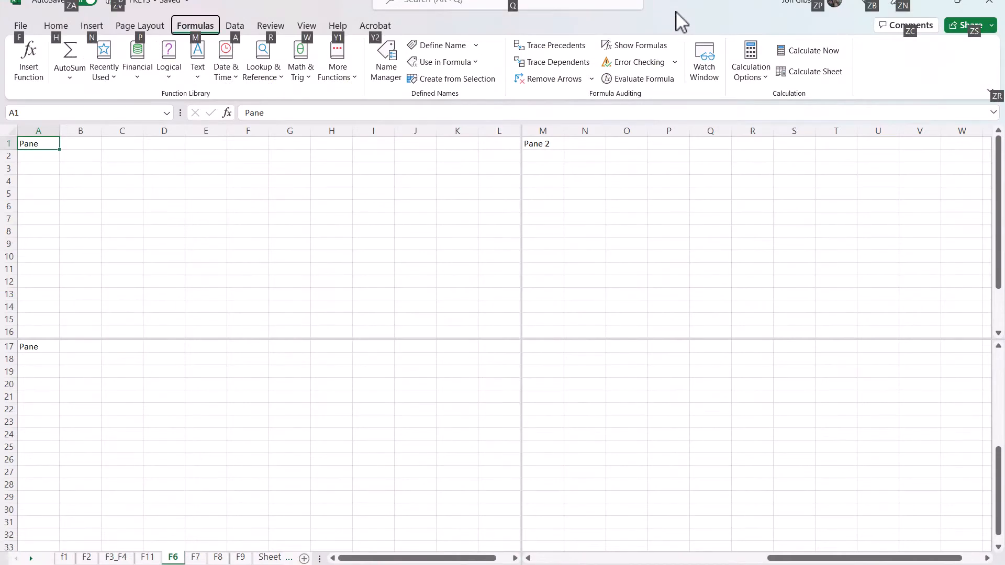
key(F6)
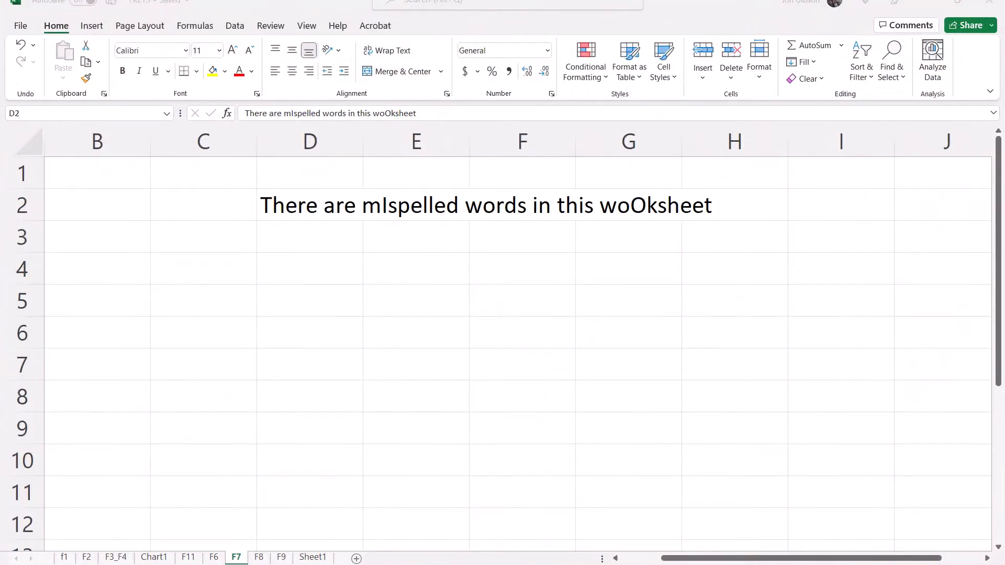
- Run the spelling check on the F7 sheet and change "mIspelled" to the suggested "misspelled"
key(F7)
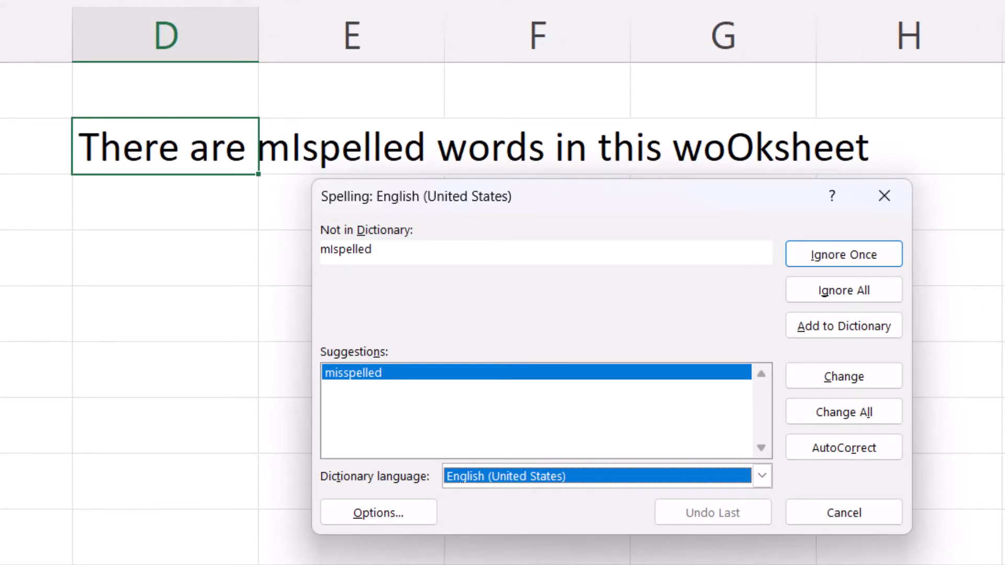
click(844, 377)
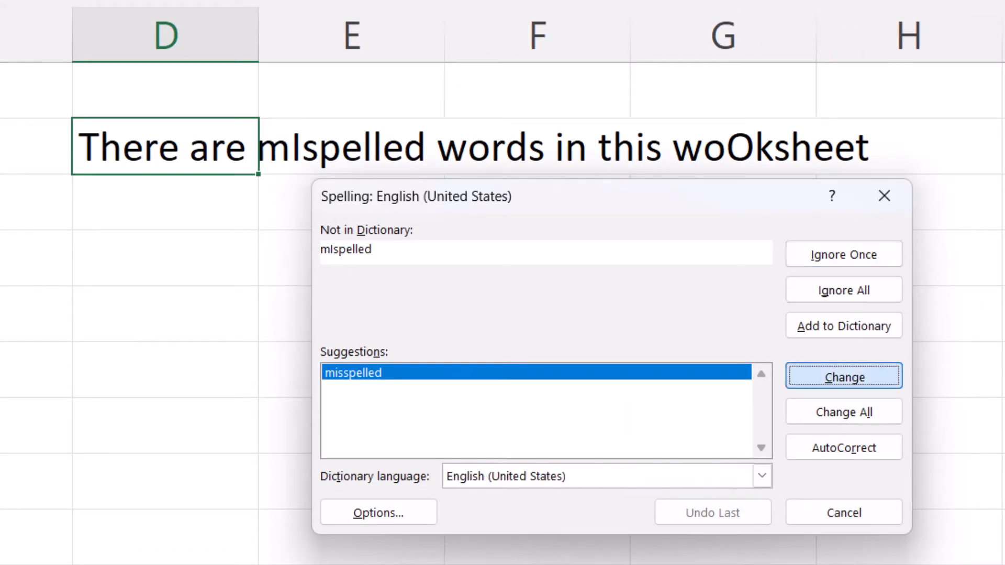
click(844, 376)
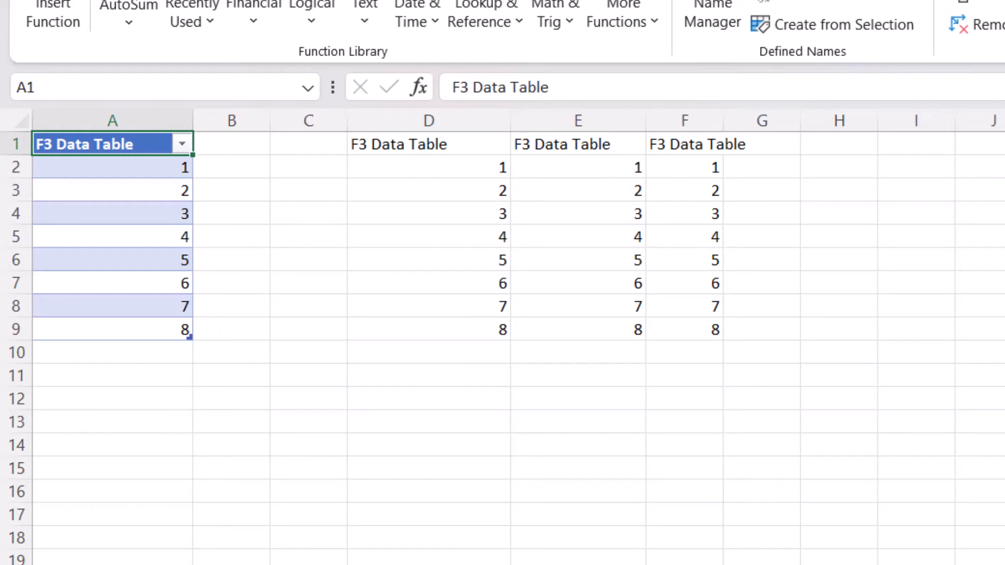
- Move to cell B2 beside the F3 data table and extend the selection across to column F and down several rows
key(Right)
key(Right)
key(Right)
key(Down)
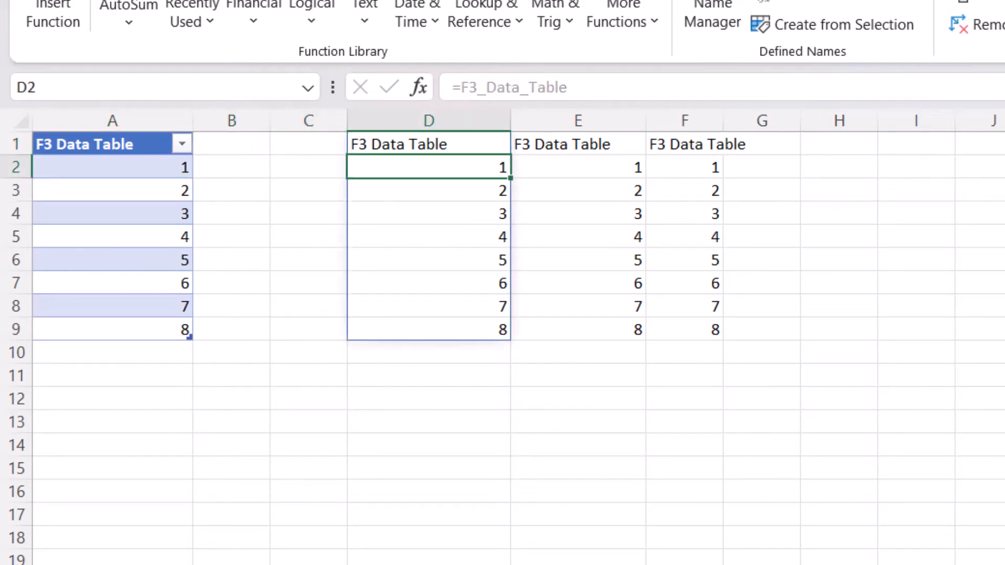
key(Left)
key(Left)
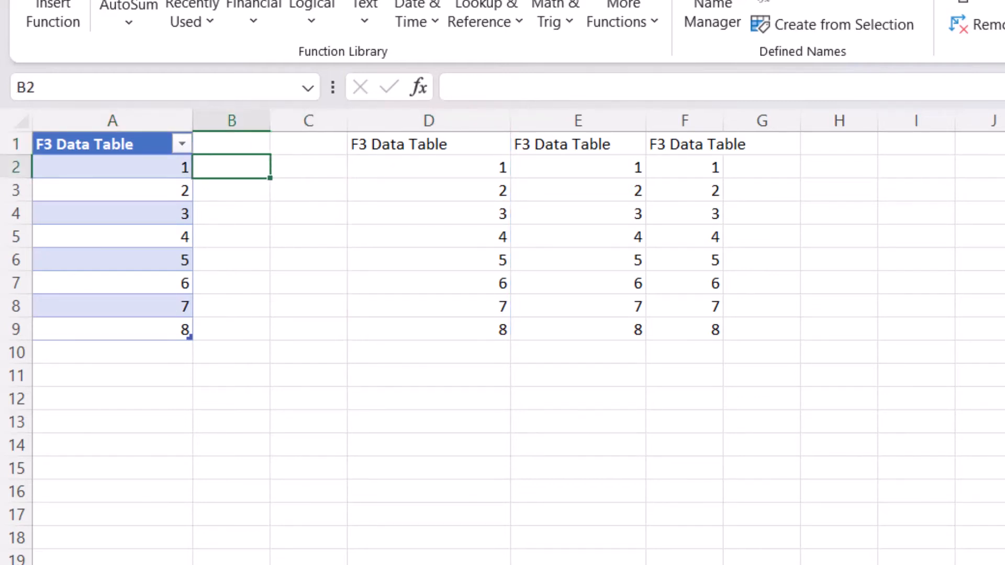
key(shift+Right)
key(shift+Right)
key(shift+Right)
key(shift+Right)
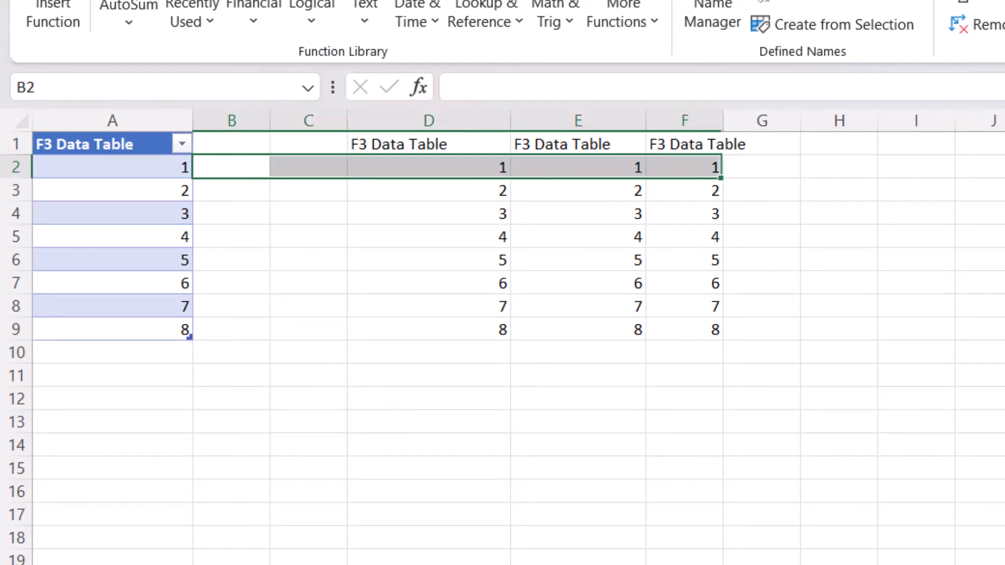
key(shift+Down)
key(shift+Down)
key(shift+Down)
key(shift+Down)
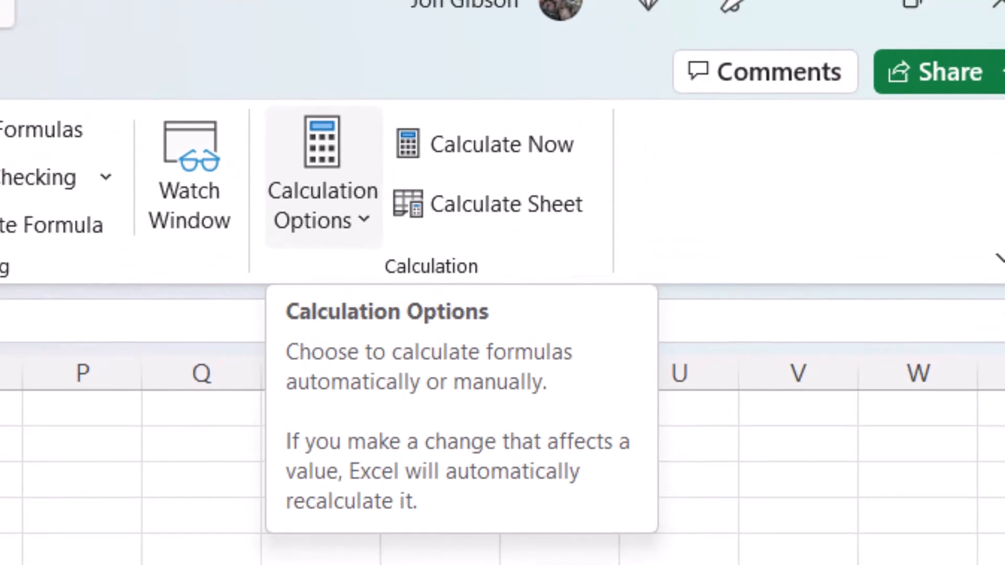
- Open the calculation options, and enter 4, 5, 6 and 7 down cells B4 to B7 of the data table
click(323, 178)
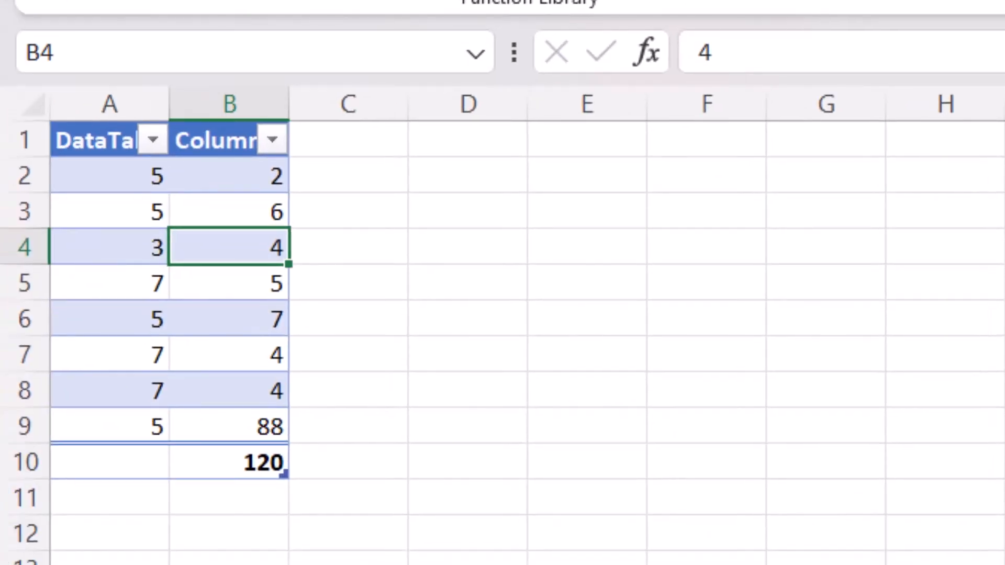
text(4)
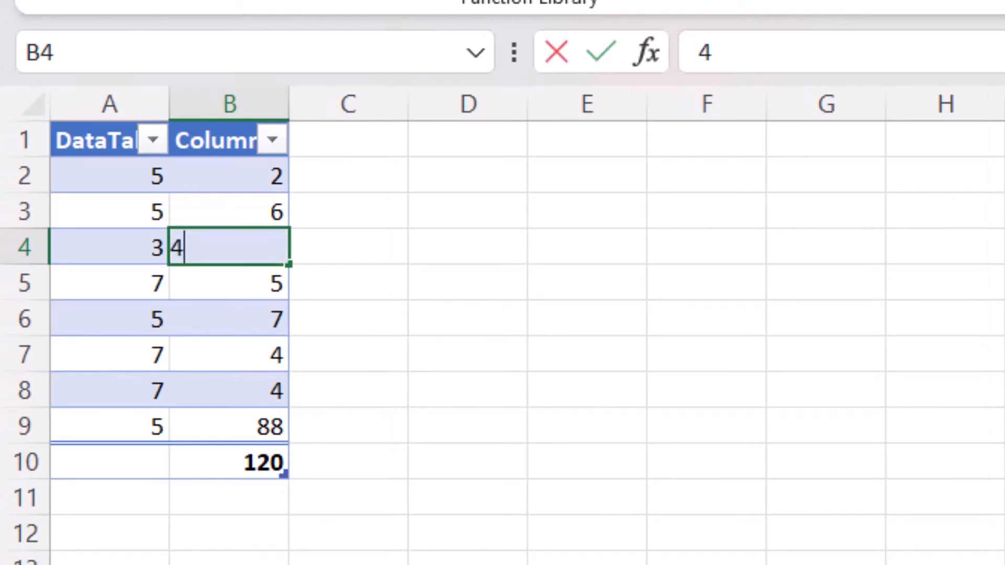
key(Return)
text(5)
key(Return)
text(6)
key(Return)
text(7)
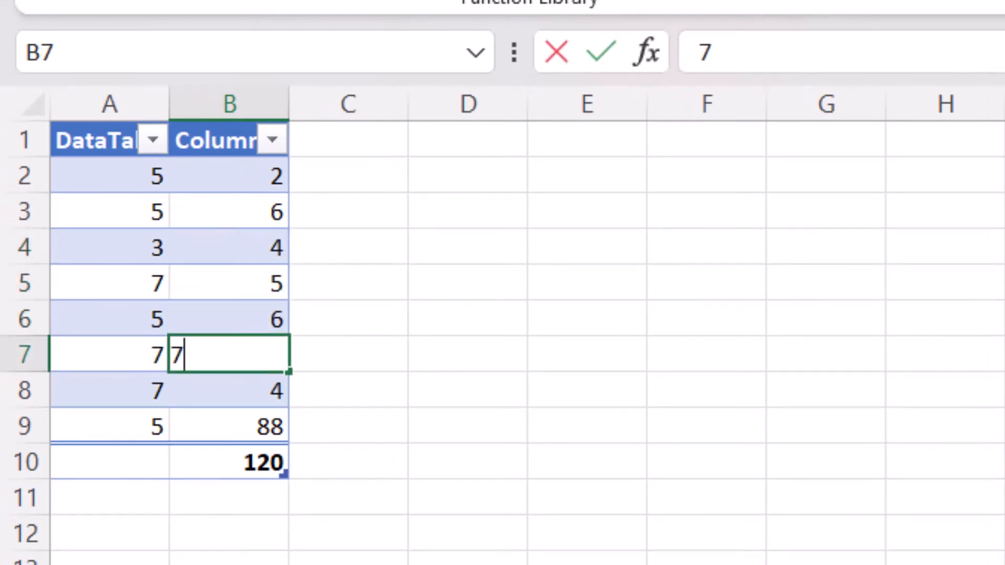
key(Return)
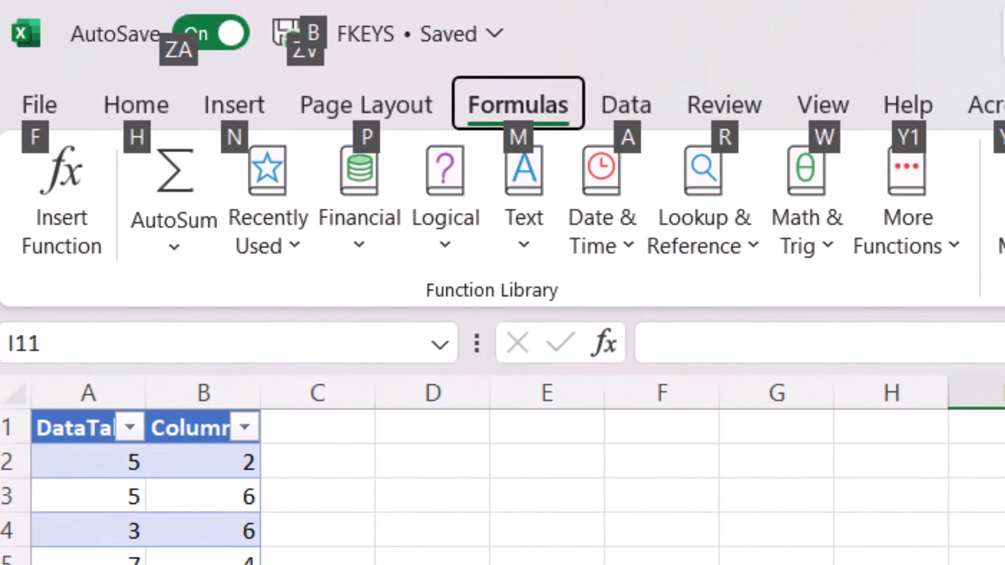
- Toggle the ribbon's keyboard key tips
key(F10)
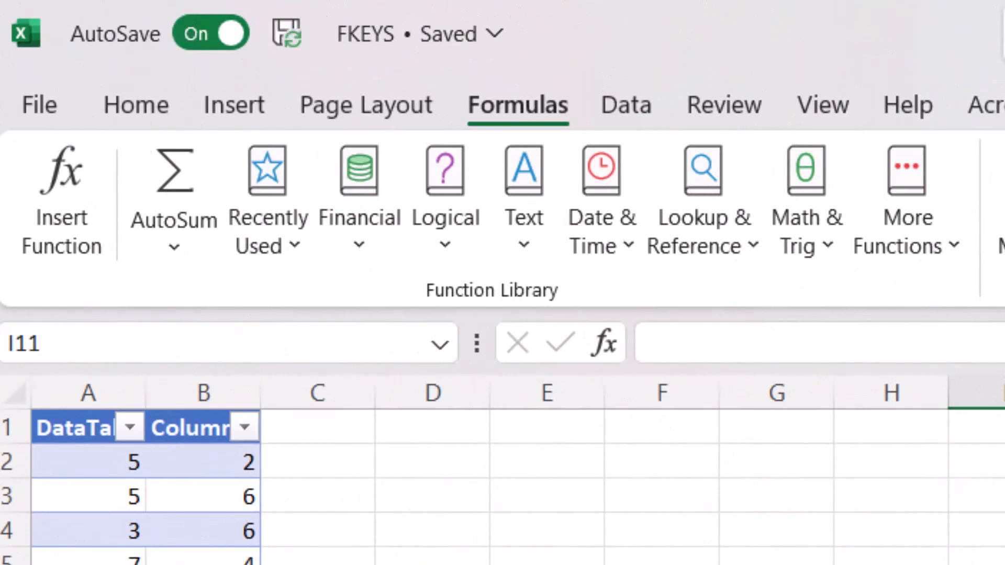
key(F10)
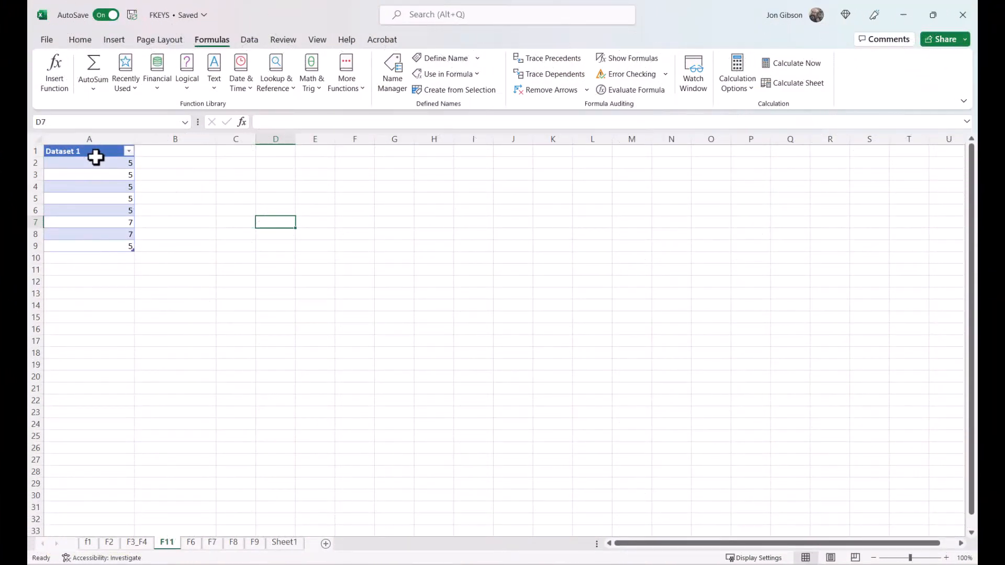
- Create a chart on its own sheet from the Dataset 1 values in A2:A9 on the F11 sheet
drag(95, 158, 84, 246)
key(F11)
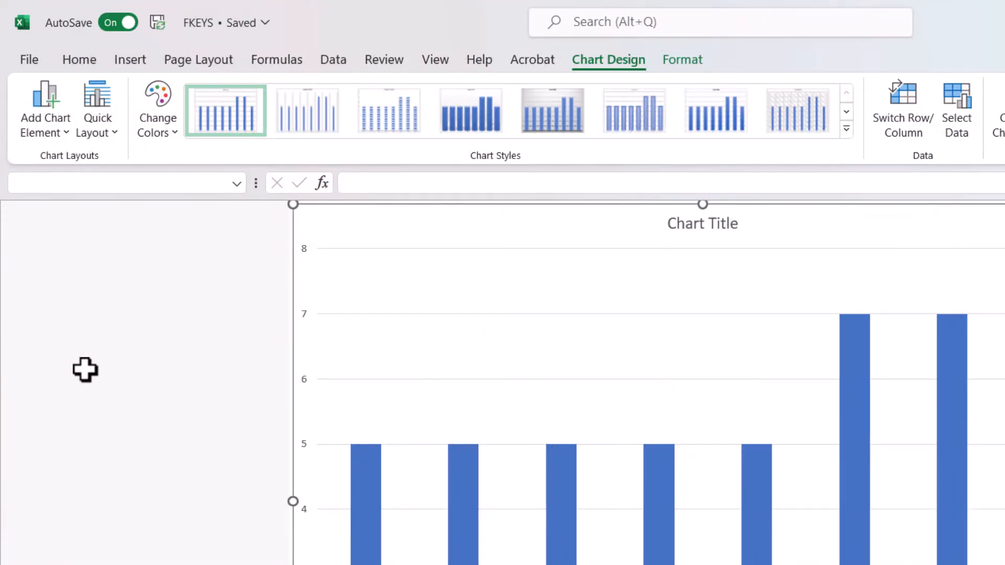
- Open the Save As dialog for the FKEYS workbook
key(F12)
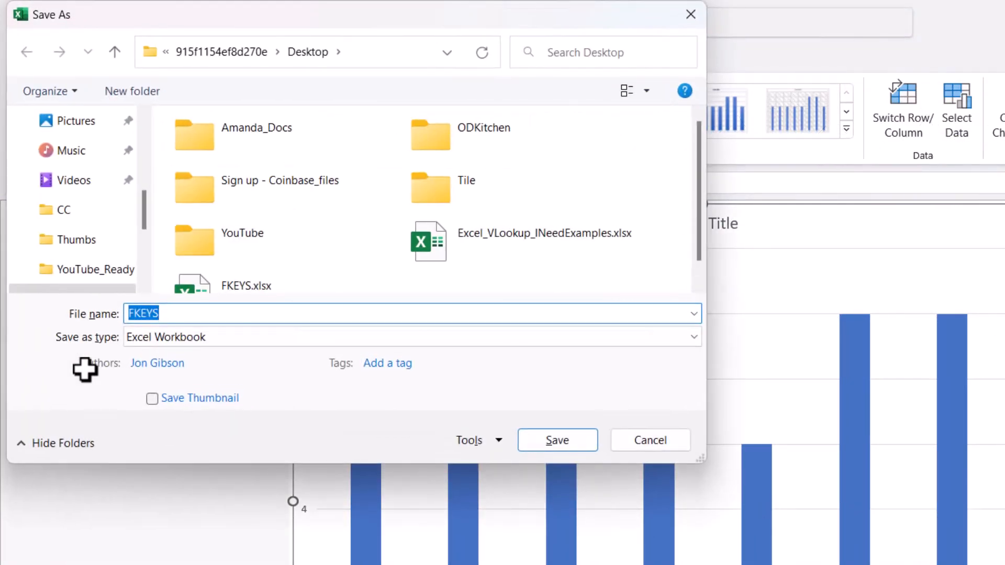